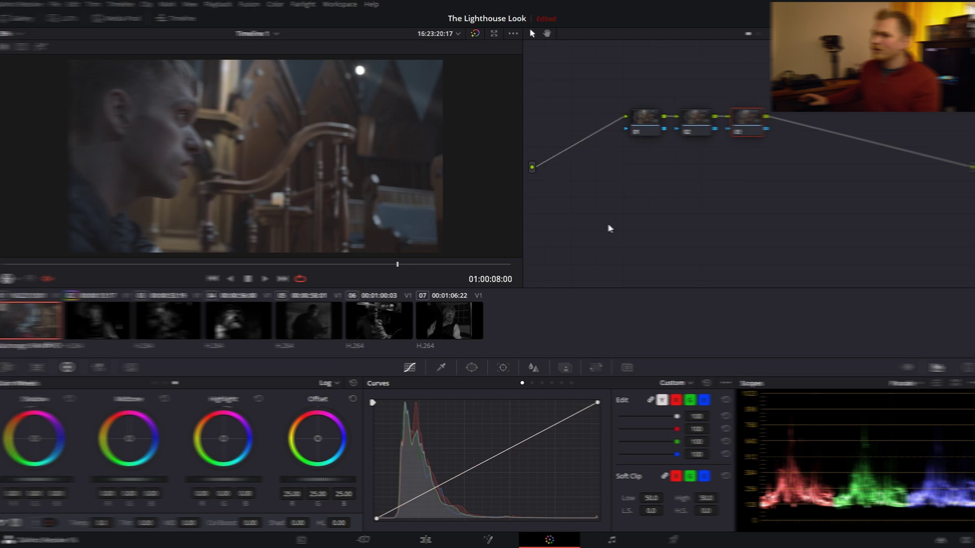
- Apply the Blackmagic 4K Film to Rec709 3D LUT to node 03
{"action": "right_click", "coordinate": [750, 122]}
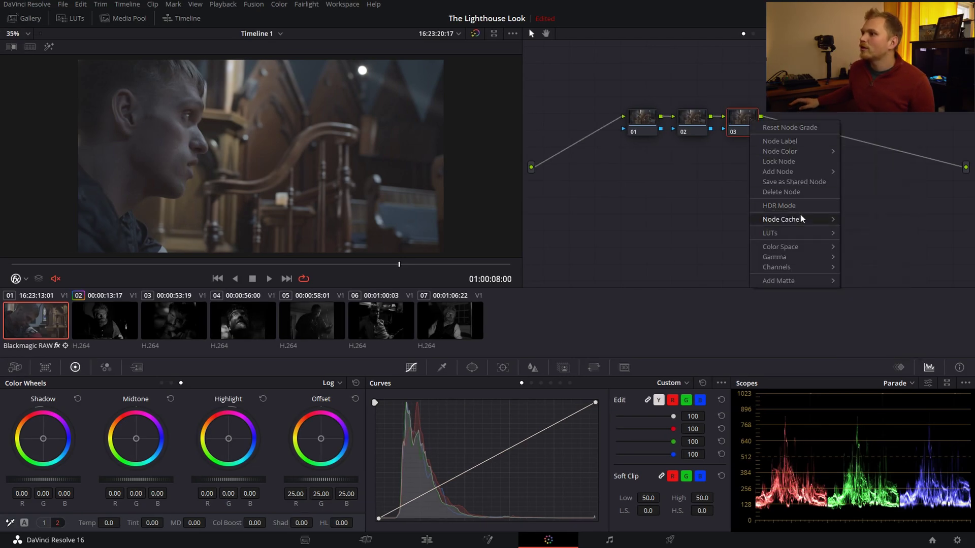
{"action": "mouse_move", "coordinate": [800, 219]}
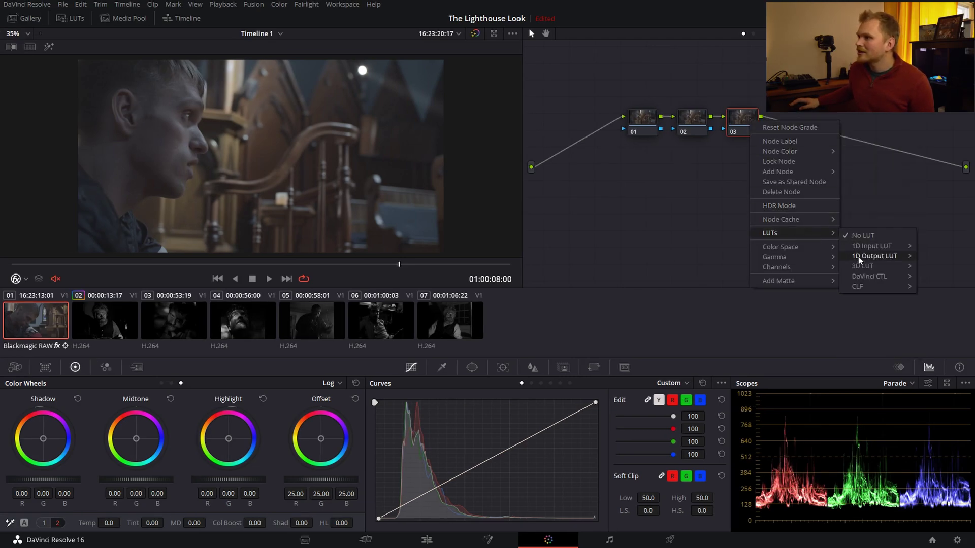
{"action": "mouse_move", "coordinate": [863, 266]}
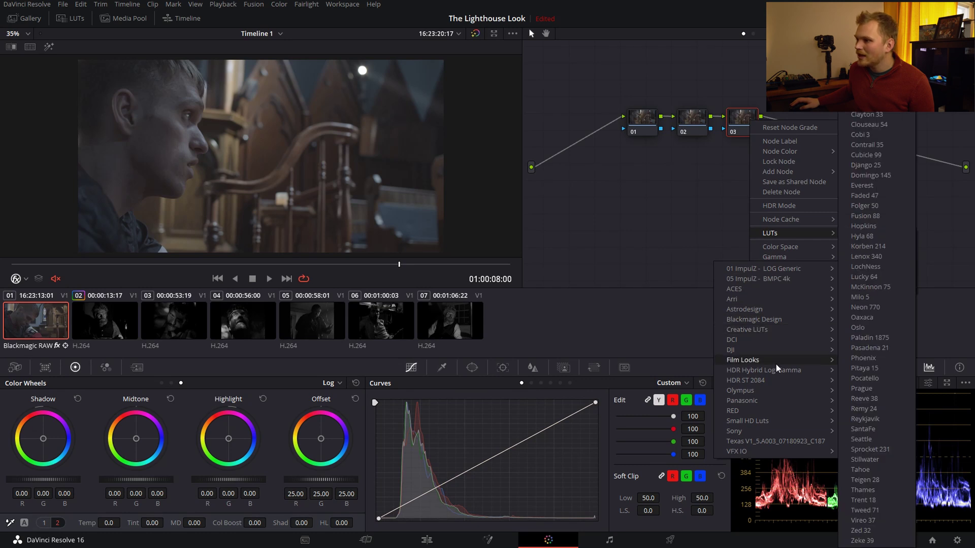
{"action": "mouse_move", "coordinate": [768, 324]}
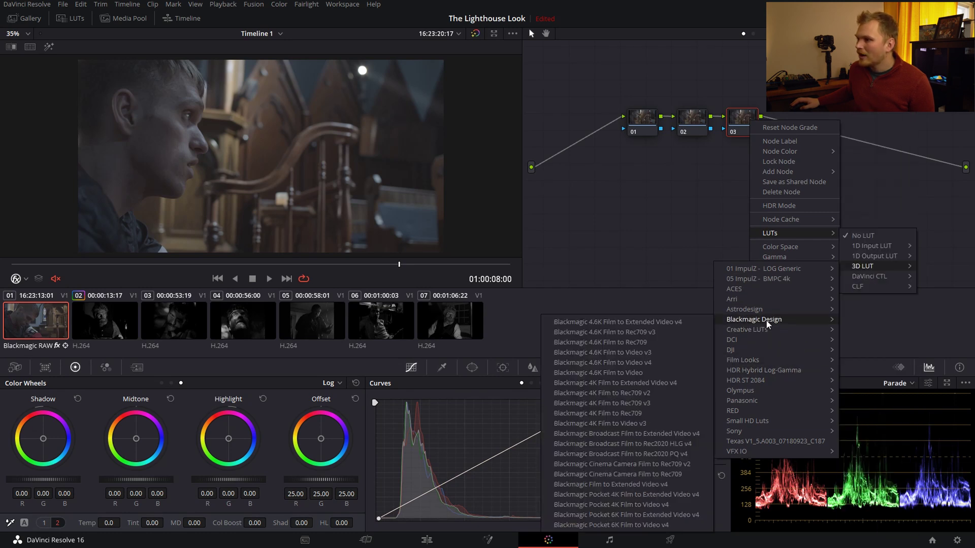
{"action": "left_click", "coordinate": [617, 416]}
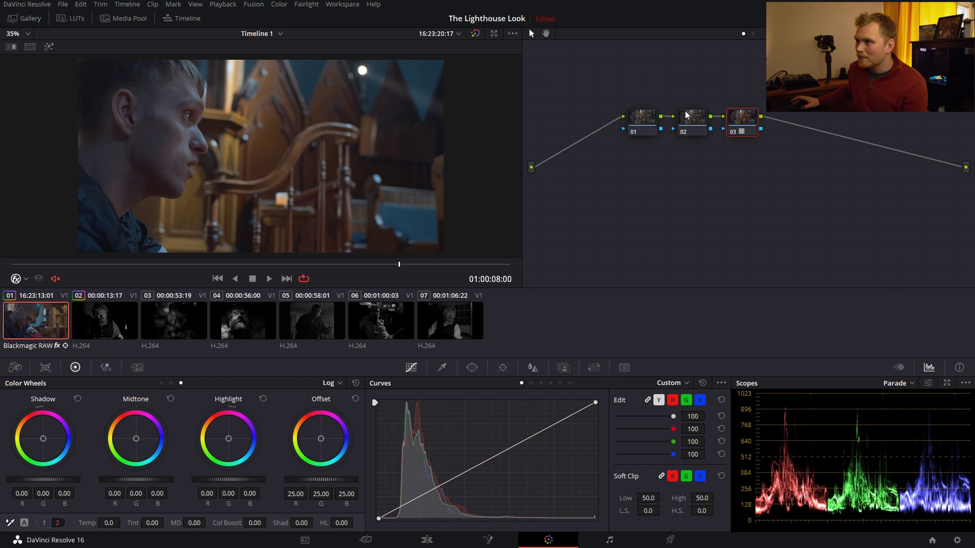
- Set node 01's RGB Mixer to Monochrome with red 0.85, green -0.05 and blue 0.07
{"action": "left_click", "coordinate": [653, 118]}
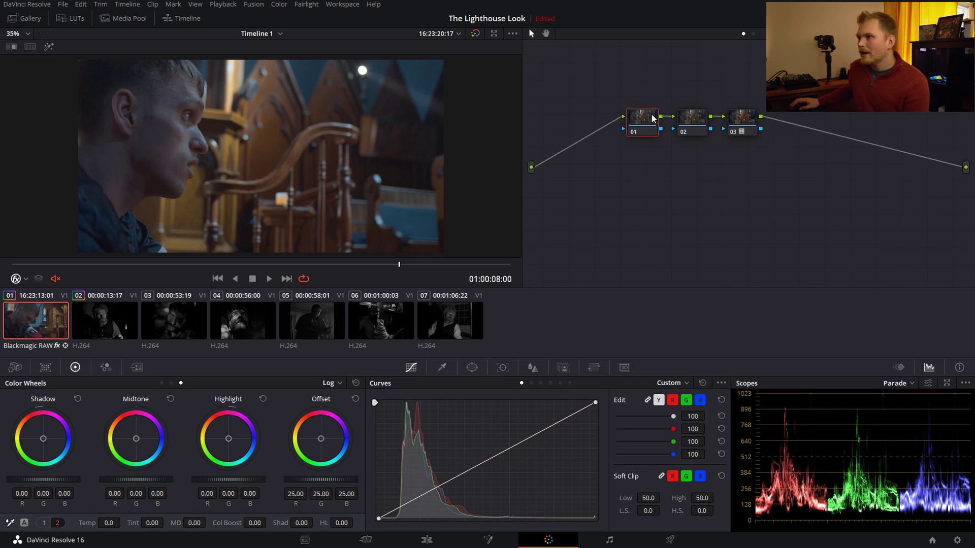
{"action": "left_click", "coordinate": [105, 368]}
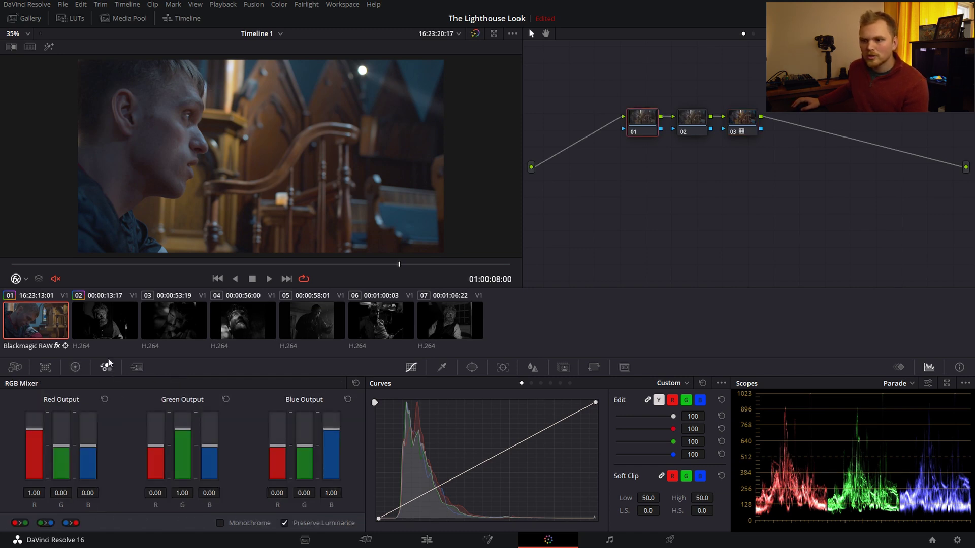
{"action": "left_click", "coordinate": [220, 523]}
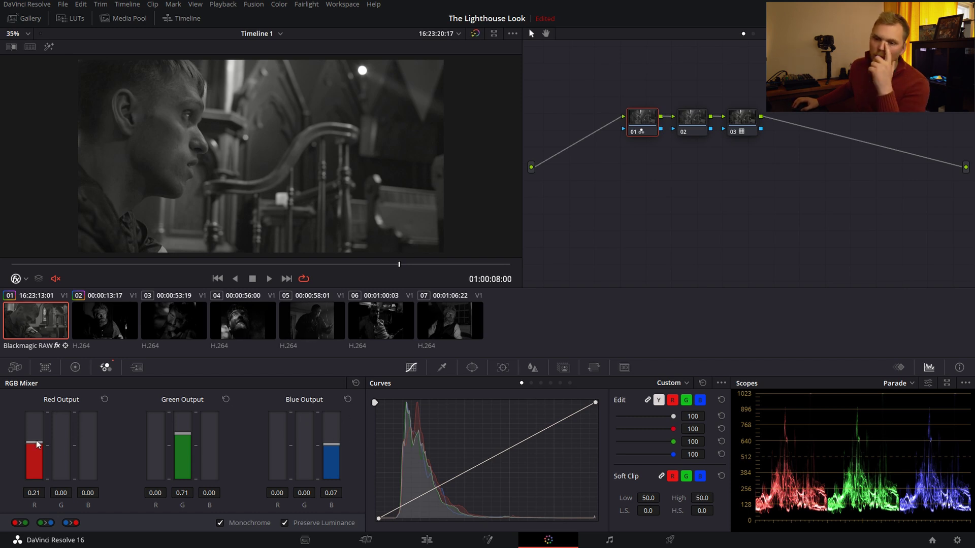
{"action": "left_click_drag", "start_coordinate": [34, 445], "coordinate": [37, 432]}
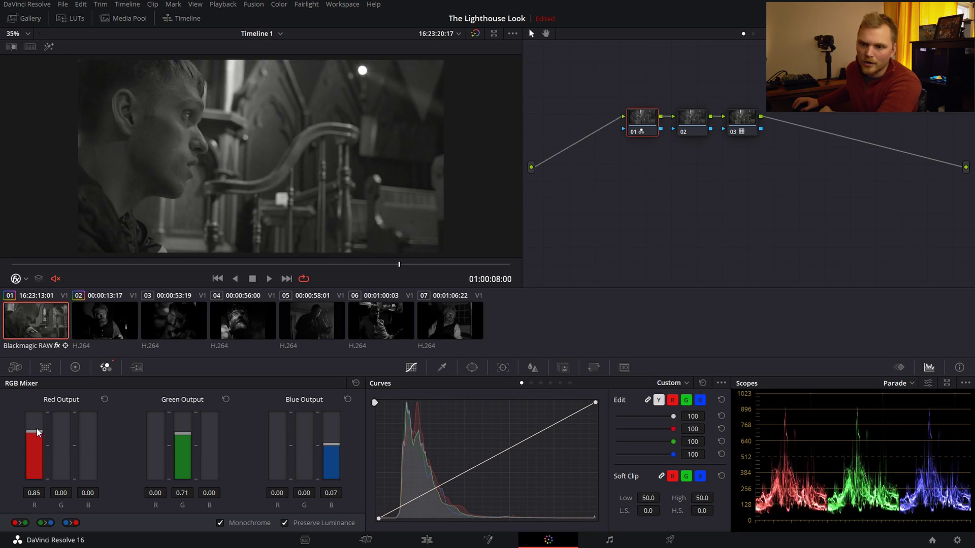
{"action": "left_click_drag", "start_coordinate": [187, 439], "coordinate": [184, 449]}
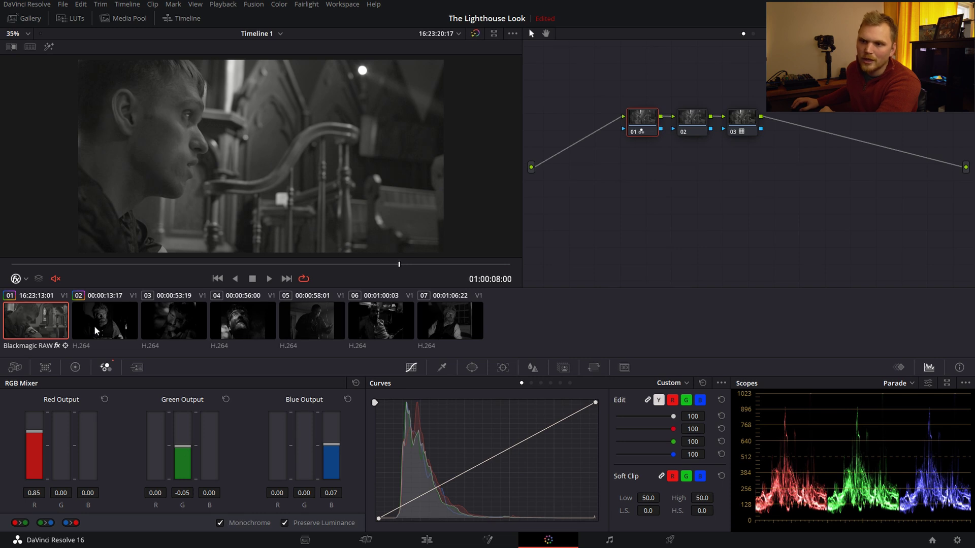
{"action": "left_click", "coordinate": [131, 331]}
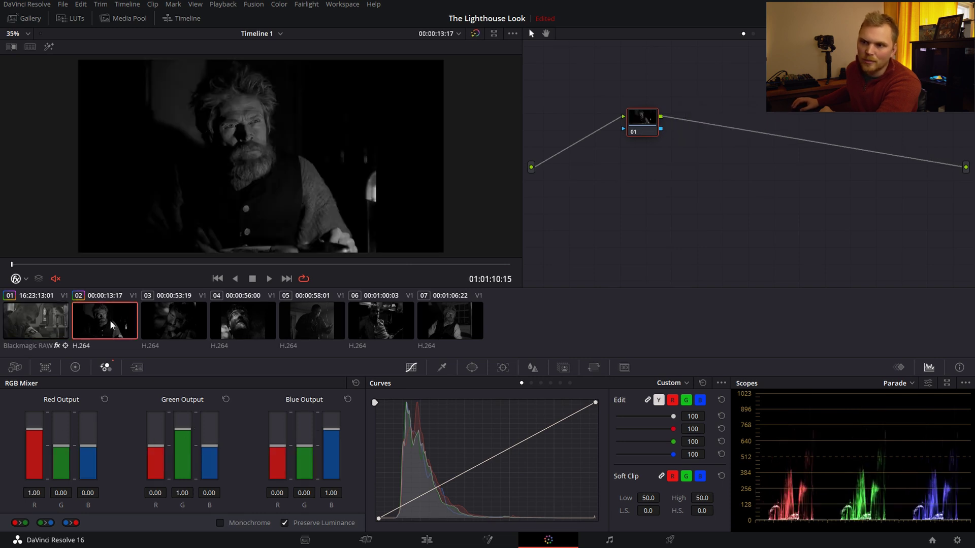
{"action": "left_click_drag", "start_coordinate": [18, 271], "coordinate": [319, 261]}
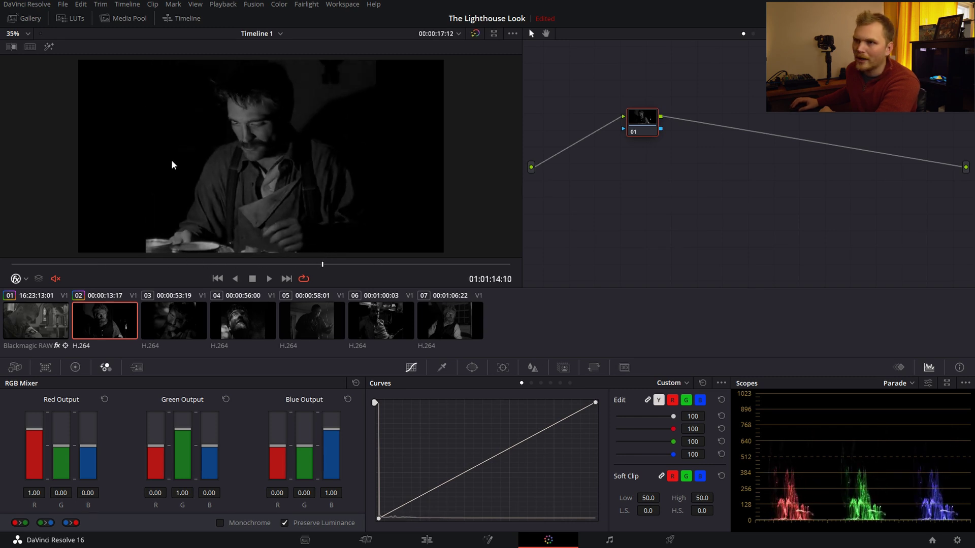
{"action": "left_click", "coordinate": [38, 326]}
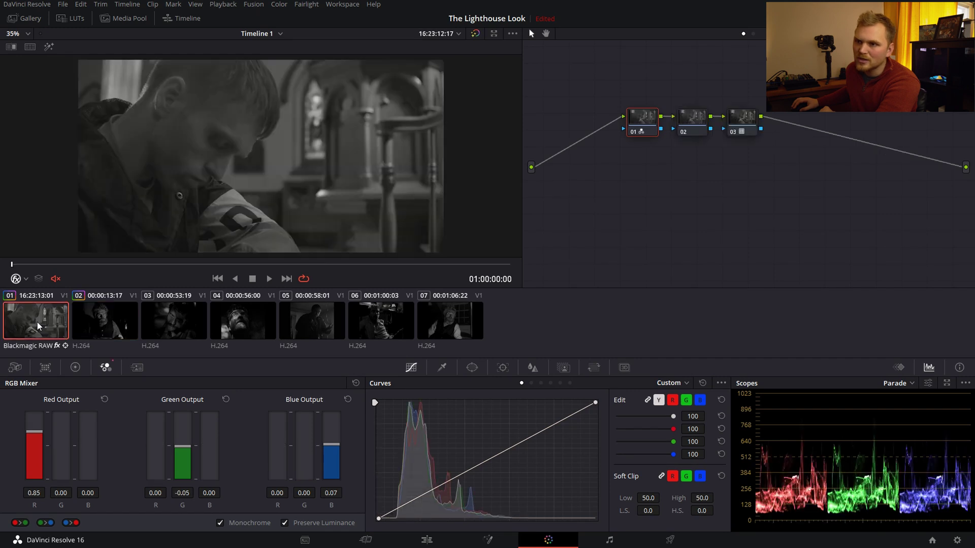
- Move node 02 below node 01 and set its contrast to 1.2
{"action": "left_click", "coordinate": [80, 368]}
{"action": "left_click", "coordinate": [691, 121]}
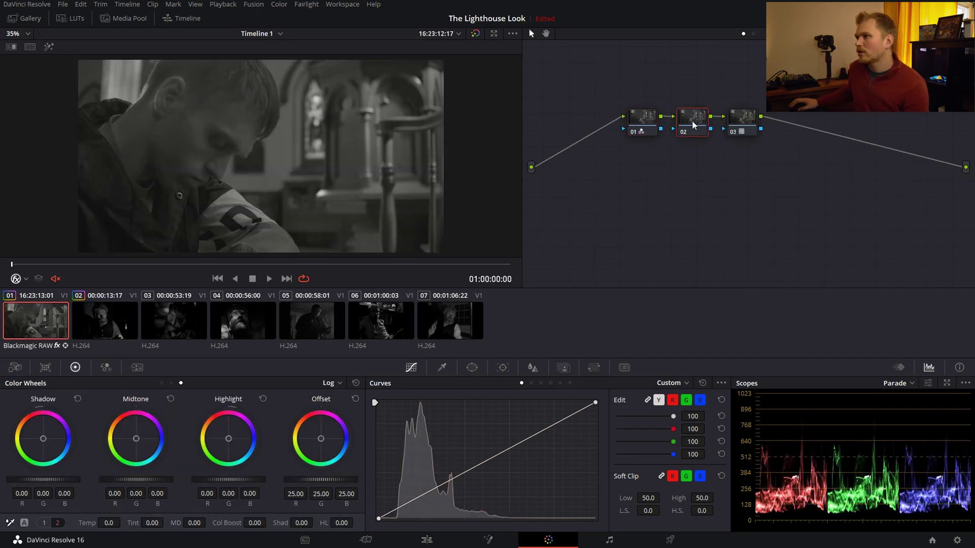
{"action": "left_click_drag", "start_coordinate": [692, 122], "coordinate": [638, 171]}
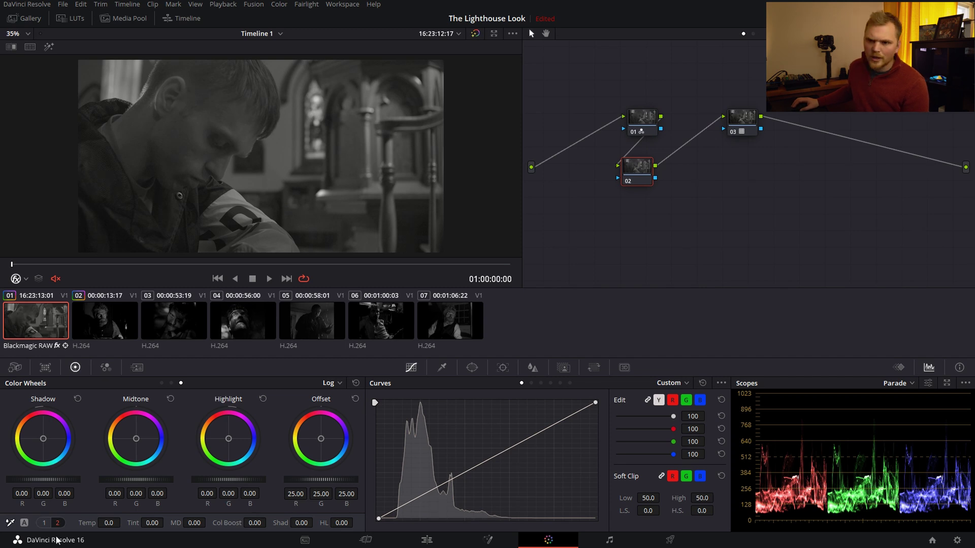
{"action": "left_click", "coordinate": [45, 523]}
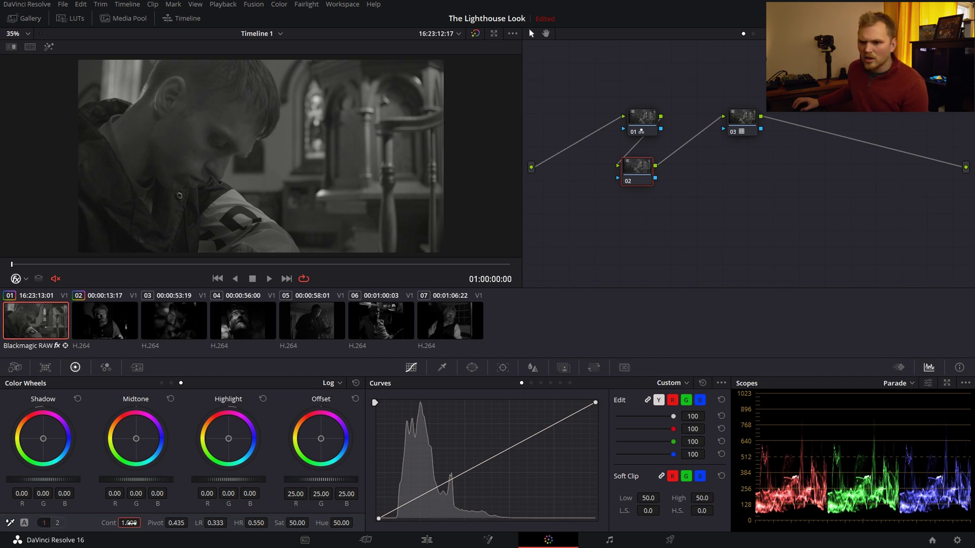
{"action": "double_click", "coordinate": [129, 523]}
{"action": "type", "text": "1.2"}
{"action": "key", "text": "Return"}
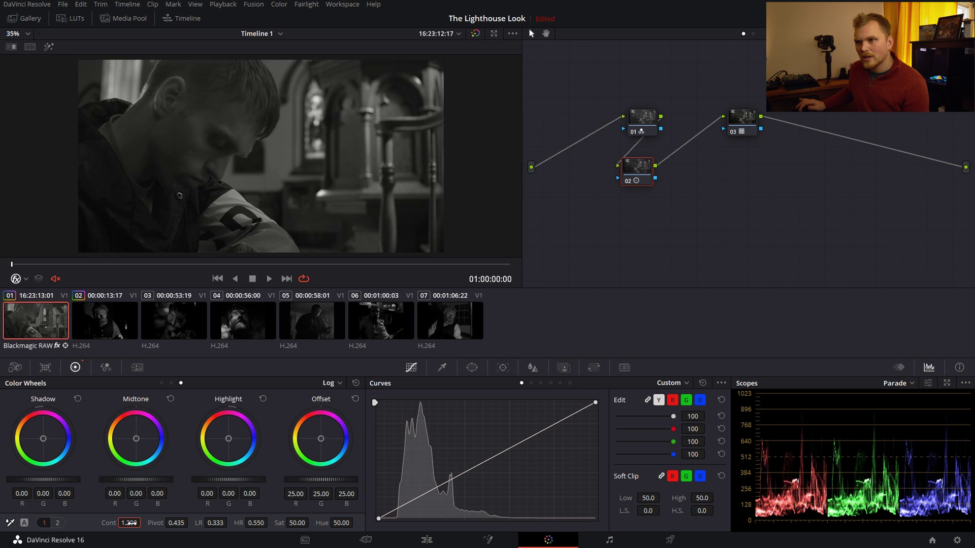
- Lower node 02's gamma to -0.01 in Primaries Bars and add serial node 04 after it
{"action": "left_click", "coordinate": [171, 384]}
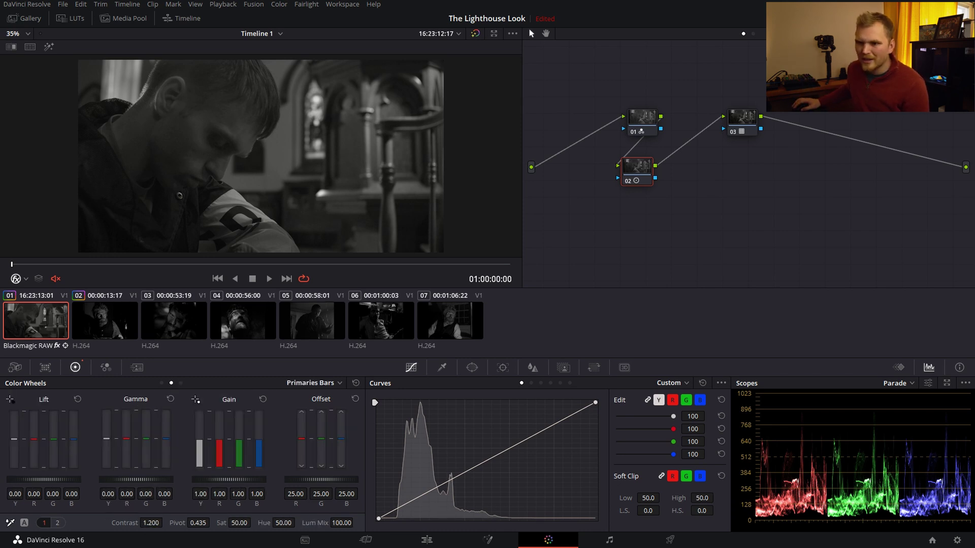
{"action": "left_click_drag", "start_coordinate": [135, 479], "coordinate": [131, 480]}
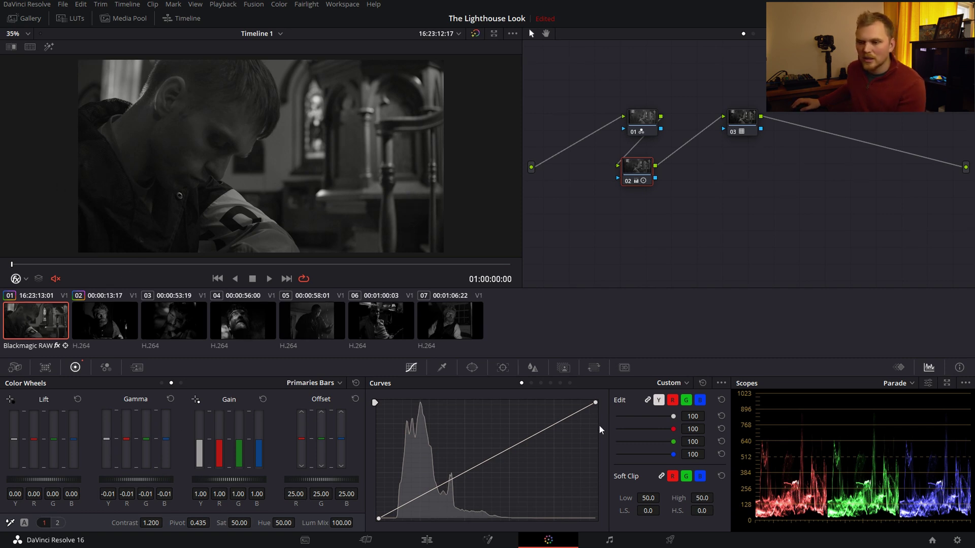
{"action": "key", "text": "alt+s"}
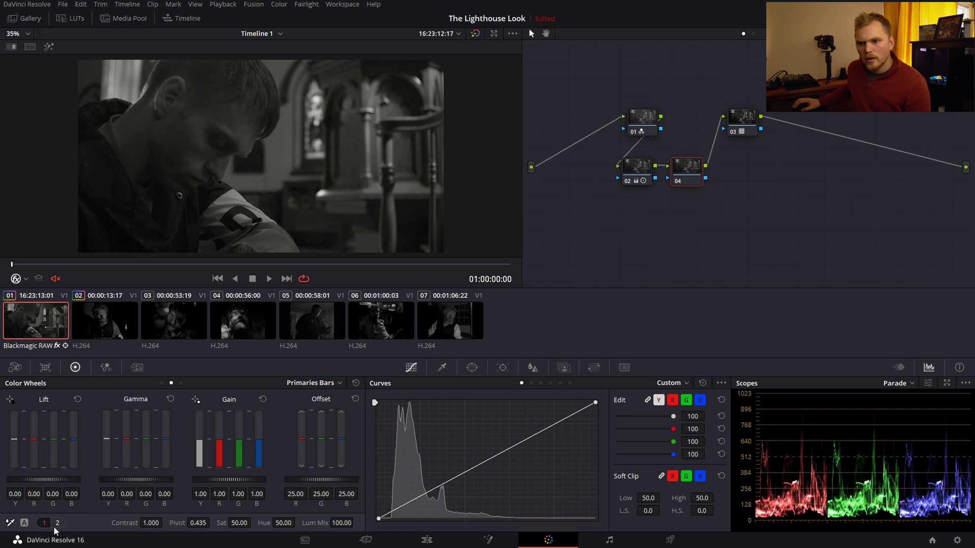
- Give node 04 a midtone detail of 50 and add serial node 05 after it
{"action": "left_click", "coordinate": [58, 524]}
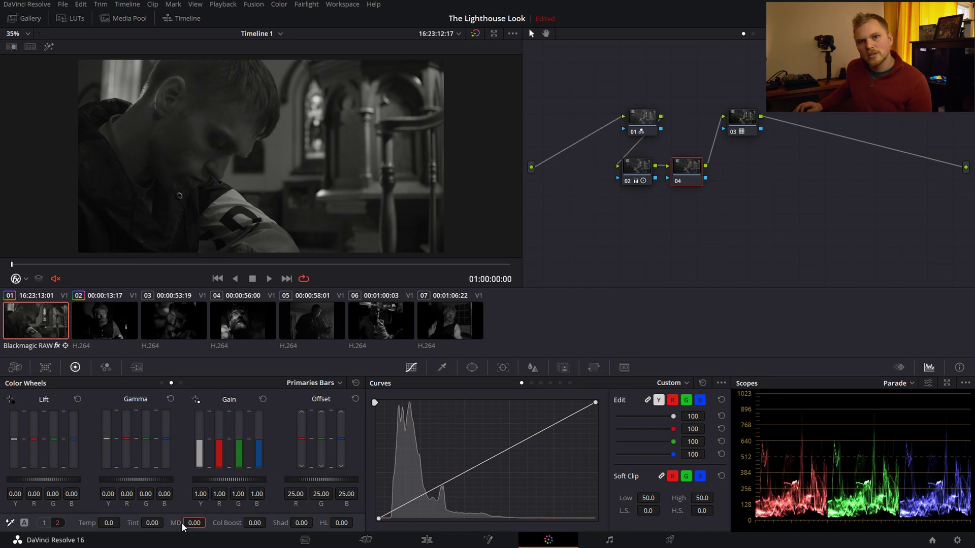
{"action": "type", "text": "50"}
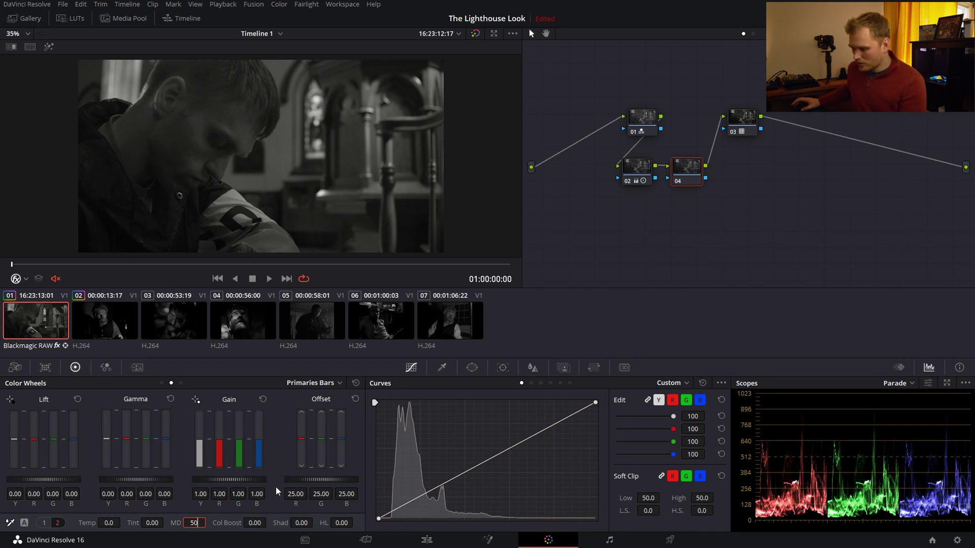
{"action": "key", "text": "Return"}
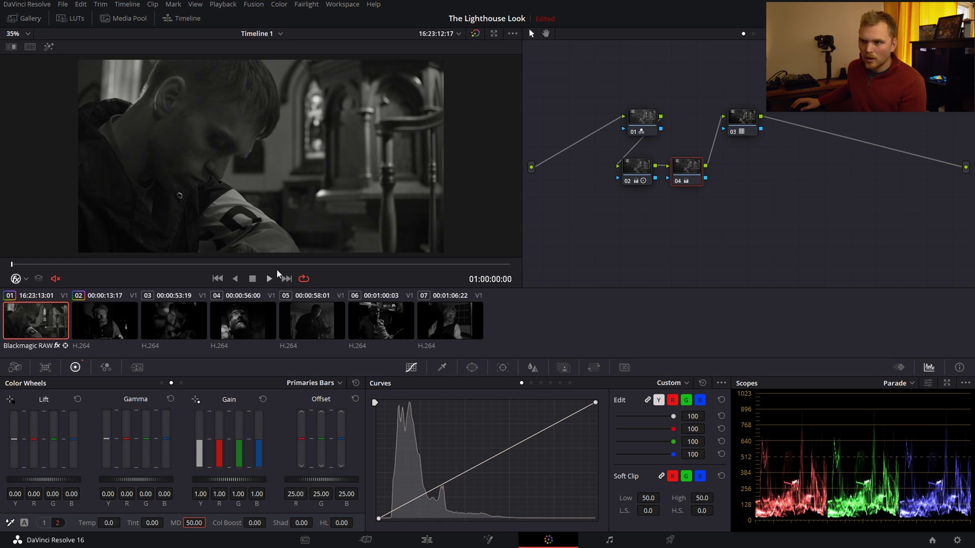
{"action": "key", "text": "alt+s"}
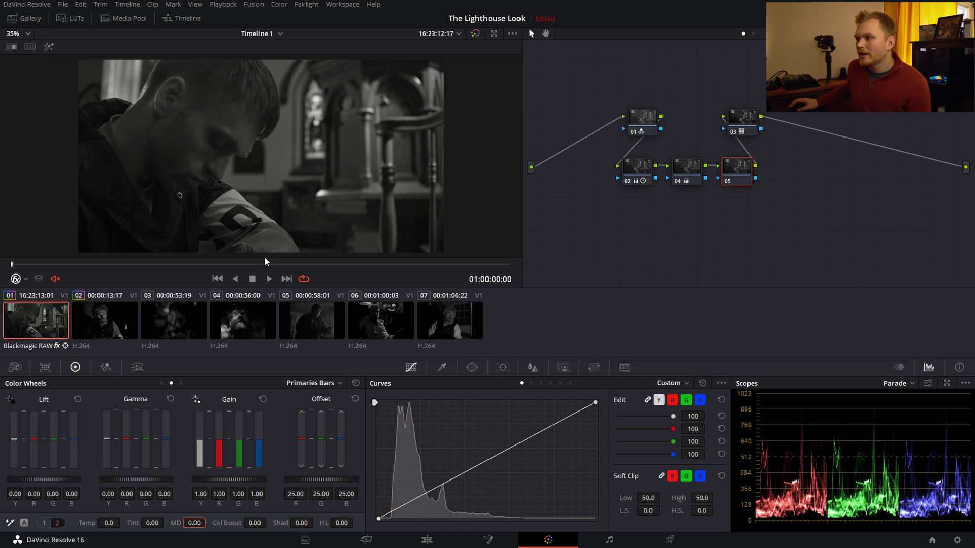
{"action": "left_click_drag", "start_coordinate": [234, 266], "coordinate": [444, 260]}
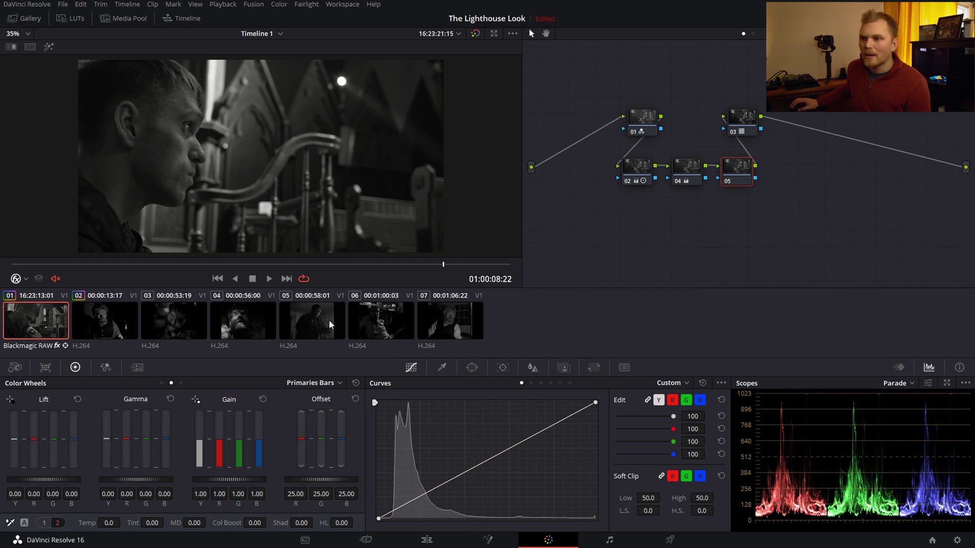
{"action": "left_click", "coordinate": [316, 315]}
{"action": "left_click_drag", "start_coordinate": [235, 264], "coordinate": [343, 269]}
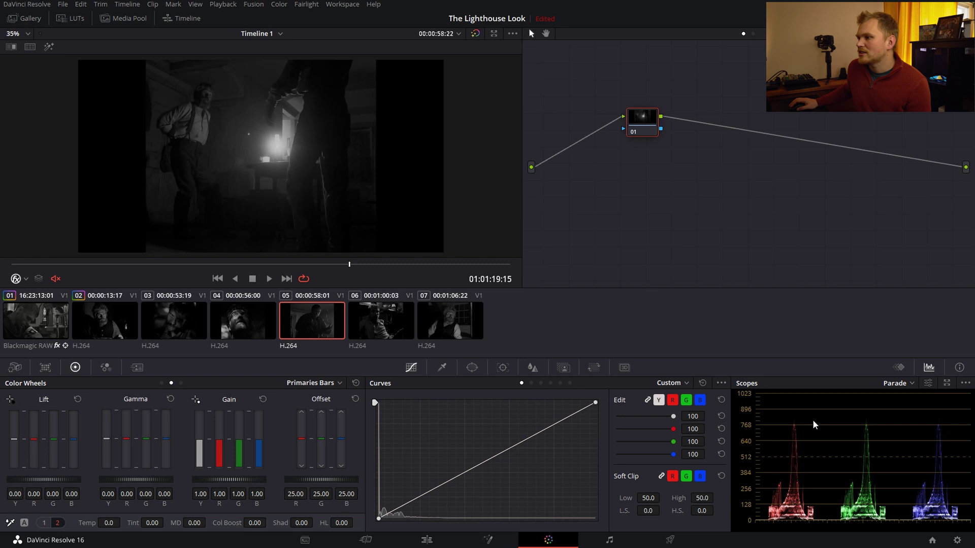
{"action": "left_click", "coordinate": [34, 298]}
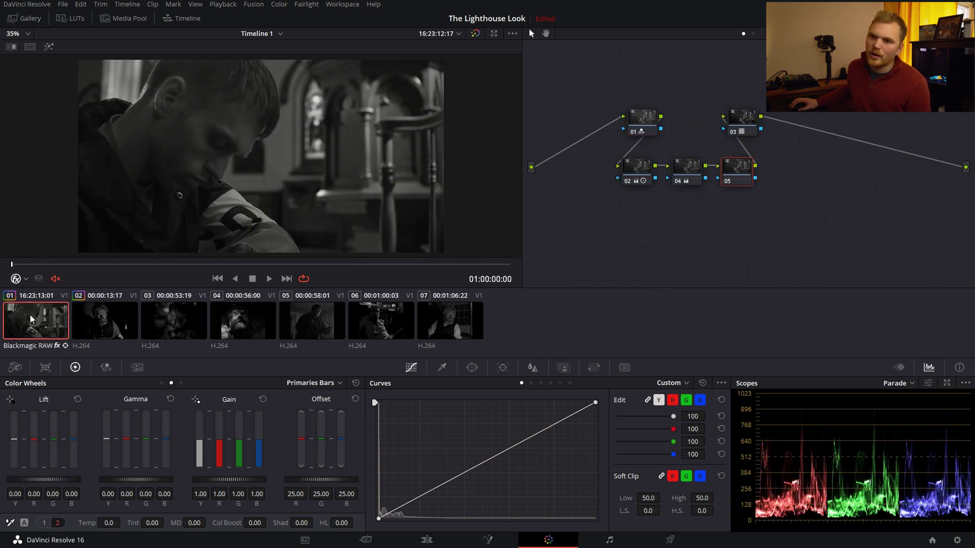
{"action": "left_click_drag", "start_coordinate": [301, 264], "coordinate": [426, 254]}
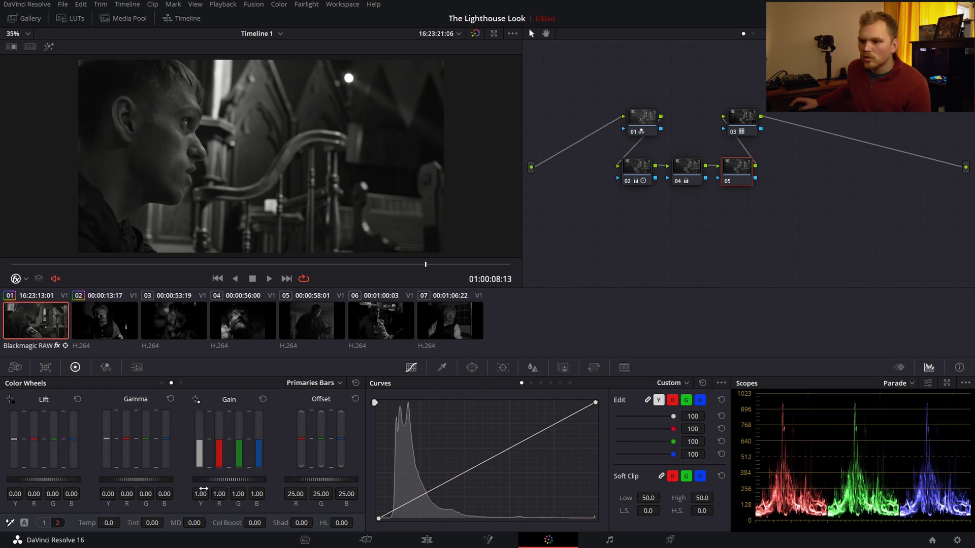
- Lower node 05's curve white point into a soft highlight roll-off using editable splines, then add serial node 06
{"action": "left_click", "coordinate": [722, 383]}
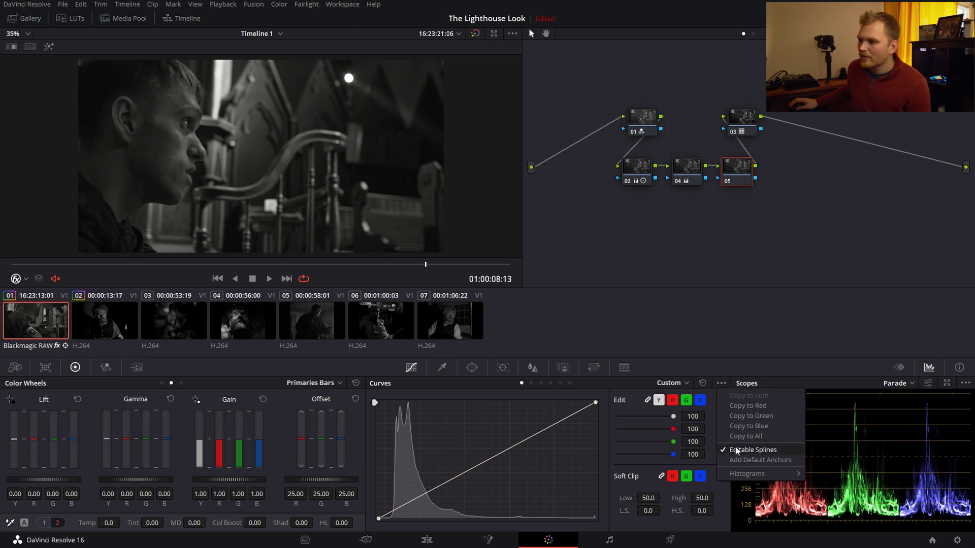
{"action": "left_click", "coordinate": [596, 403]}
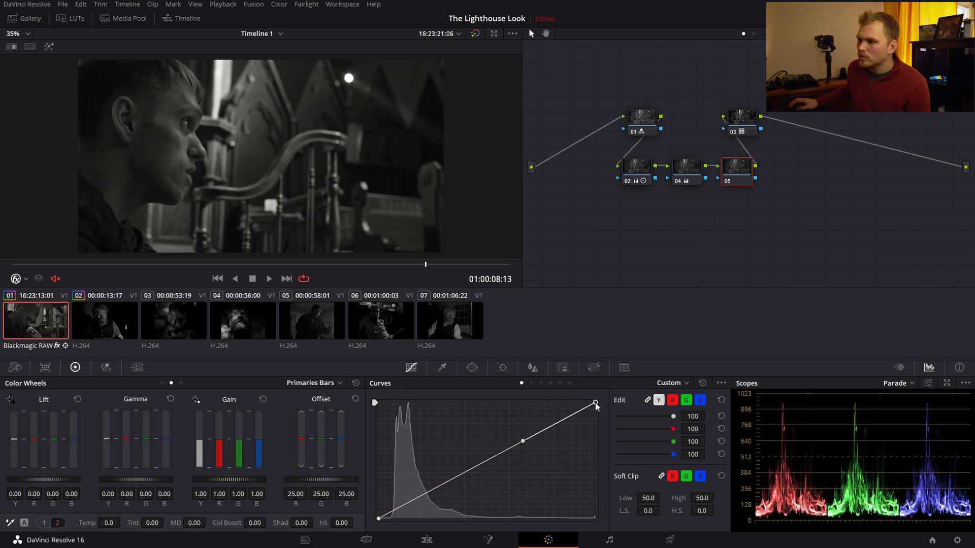
{"action": "left_click_drag", "start_coordinate": [596, 403], "coordinate": [597, 442]}
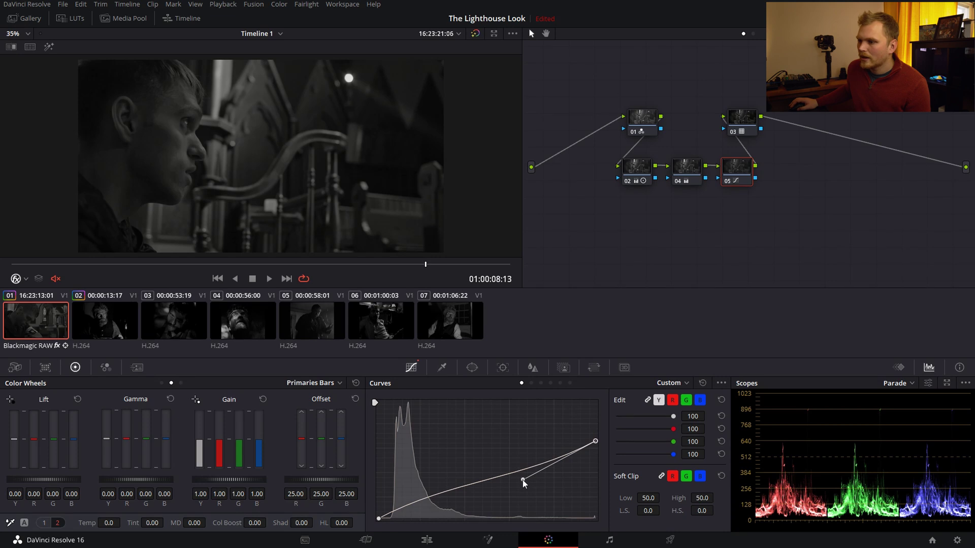
{"action": "left_click_drag", "start_coordinate": [523, 480], "coordinate": [514, 446]}
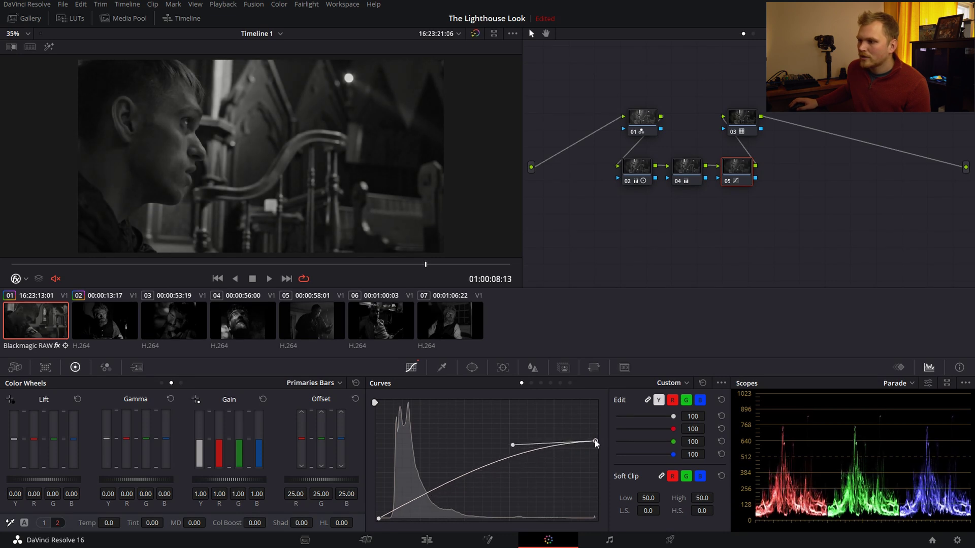
{"action": "left_click_drag", "start_coordinate": [596, 443], "coordinate": [598, 453]}
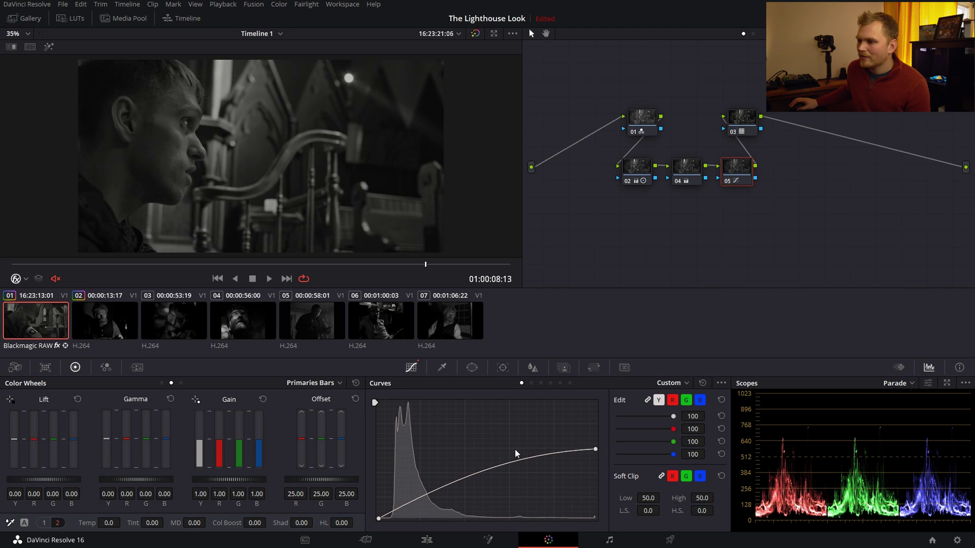
{"action": "mouse_move", "coordinate": [599, 454]}
{"action": "left_click_drag", "start_coordinate": [513, 455], "coordinate": [511, 448]}
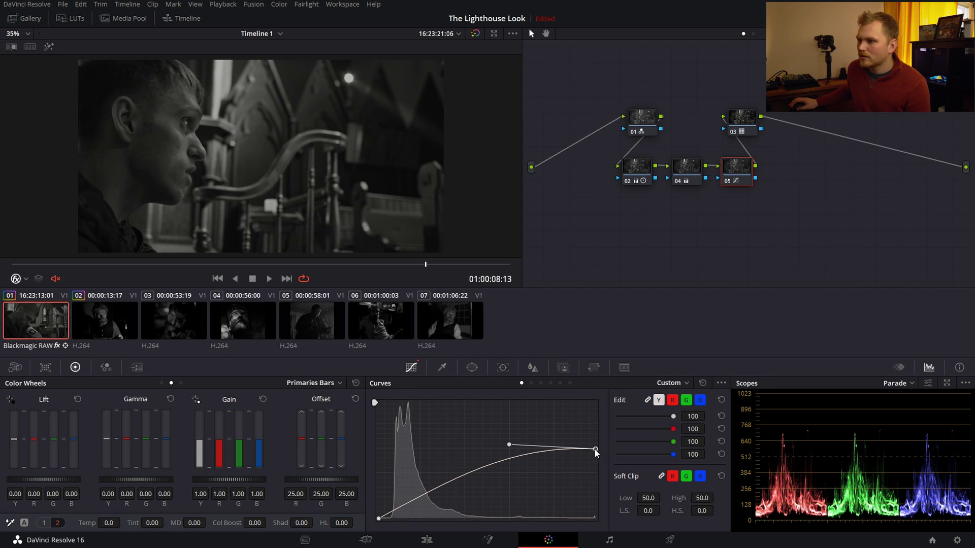
{"action": "left_click_drag", "start_coordinate": [597, 453], "coordinate": [598, 450]}
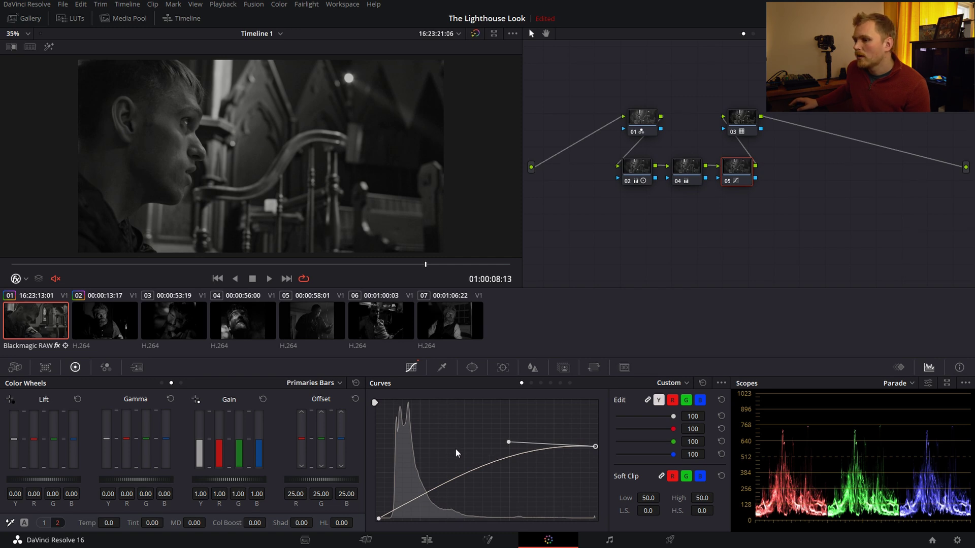
{"action": "key", "text": "alt+s"}
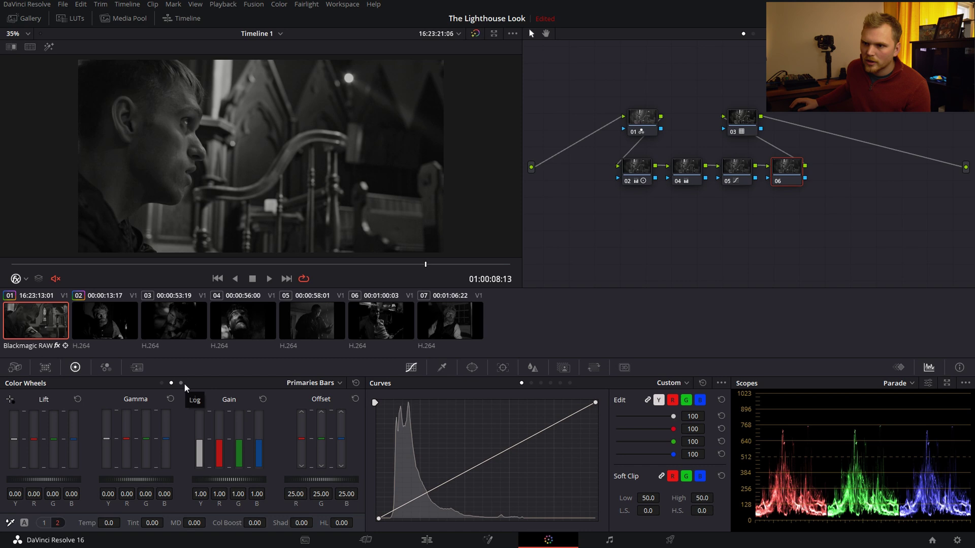
- Lower node 06's log shadows to -0.04 and midtones to -0.06
{"action": "left_click", "coordinate": [182, 383]}
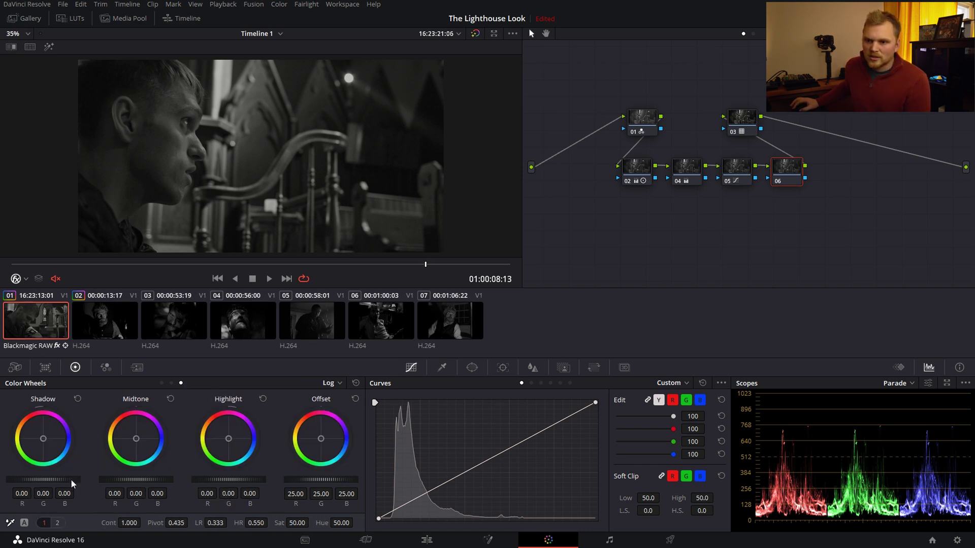
{"action": "left_click_drag", "start_coordinate": [44, 479], "coordinate": [37, 479]}
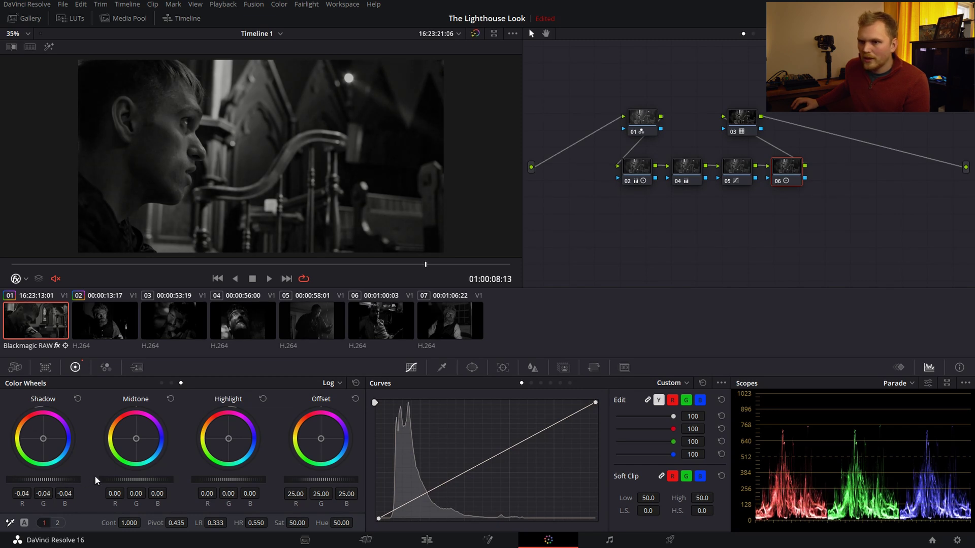
{"action": "left_click_drag", "start_coordinate": [137, 479], "coordinate": [133, 479]}
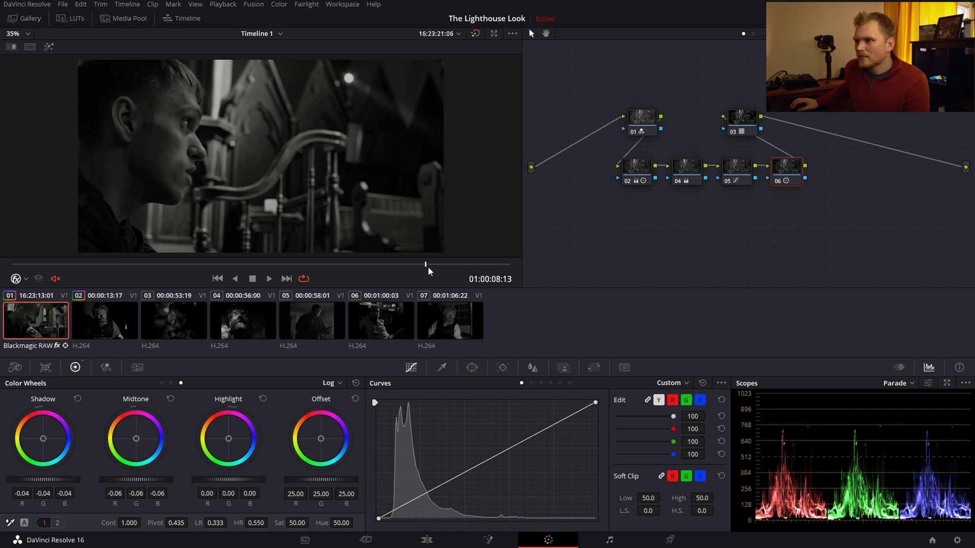
- On an earlier shot, lower node 02's gamma to -0.02, then reselect node 06
{"action": "left_click_drag", "start_coordinate": [428, 272], "coordinate": [104, 248]}
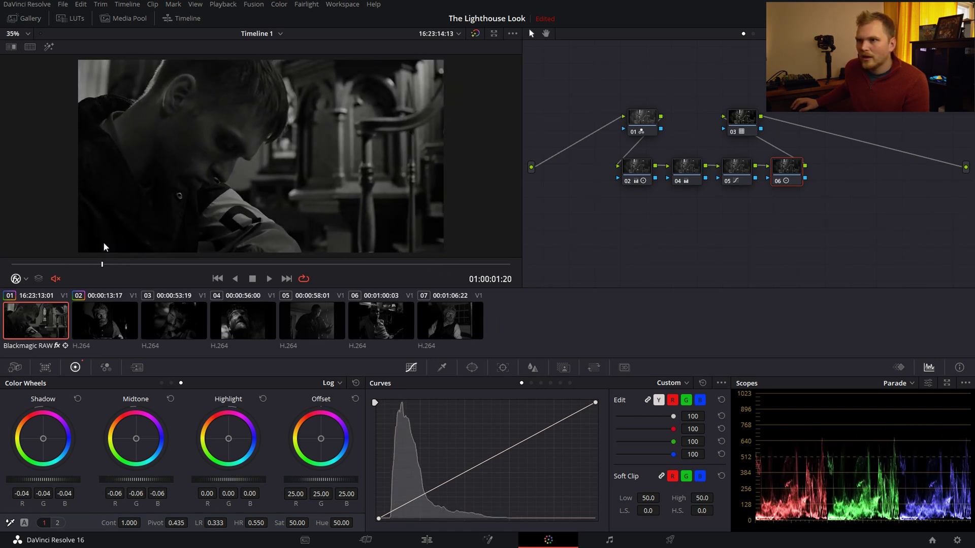
{"action": "left_click", "coordinate": [631, 170]}
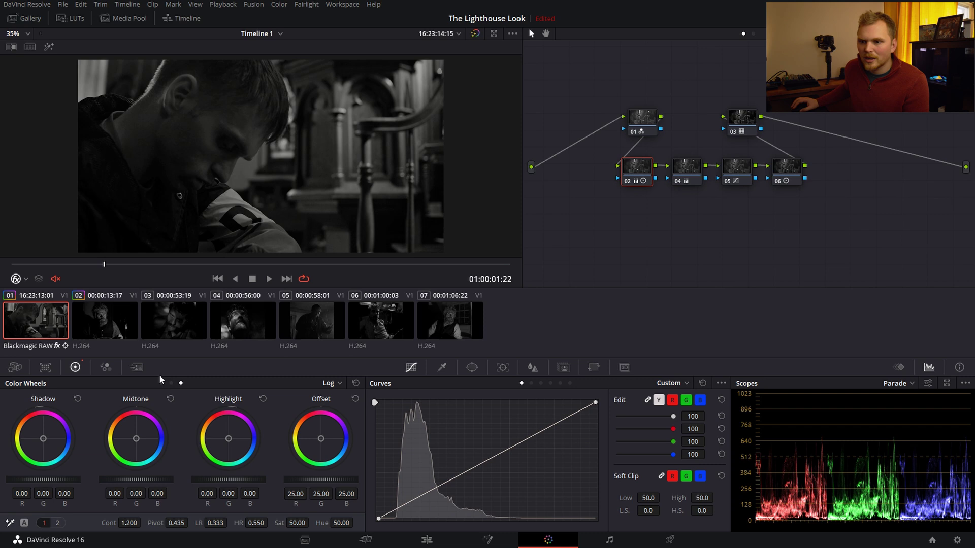
{"action": "left_click", "coordinate": [171, 383]}
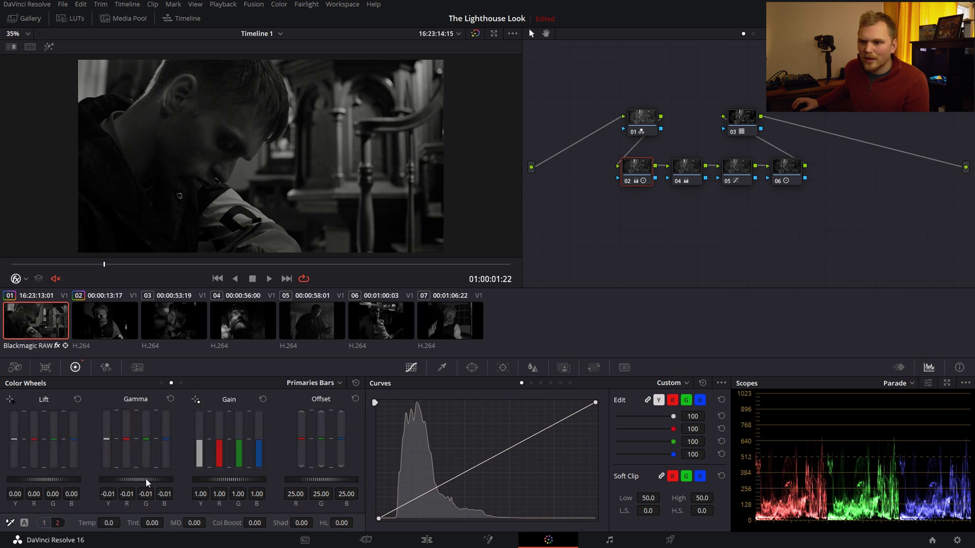
{"action": "left_click_drag", "start_coordinate": [148, 482], "coordinate": [148, 483]}
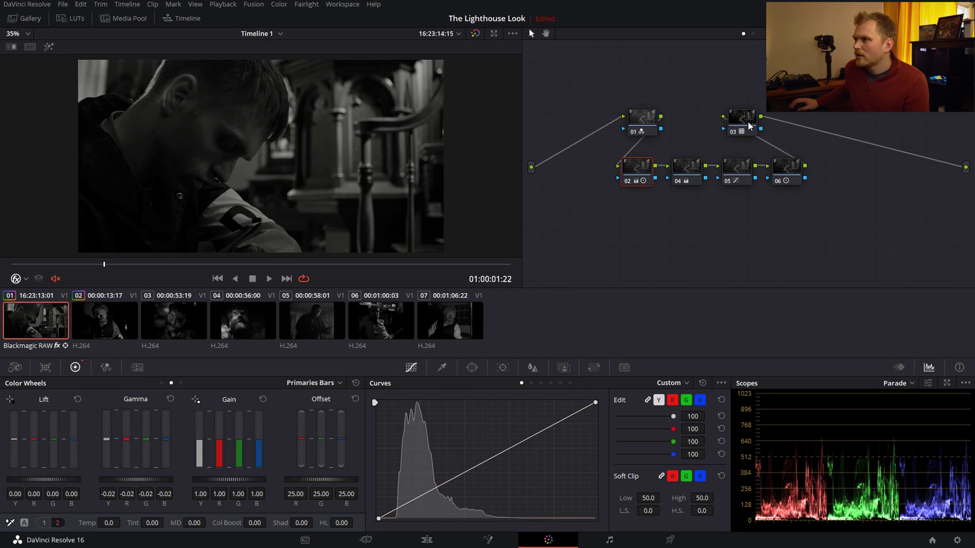
{"action": "left_click", "coordinate": [787, 170]}
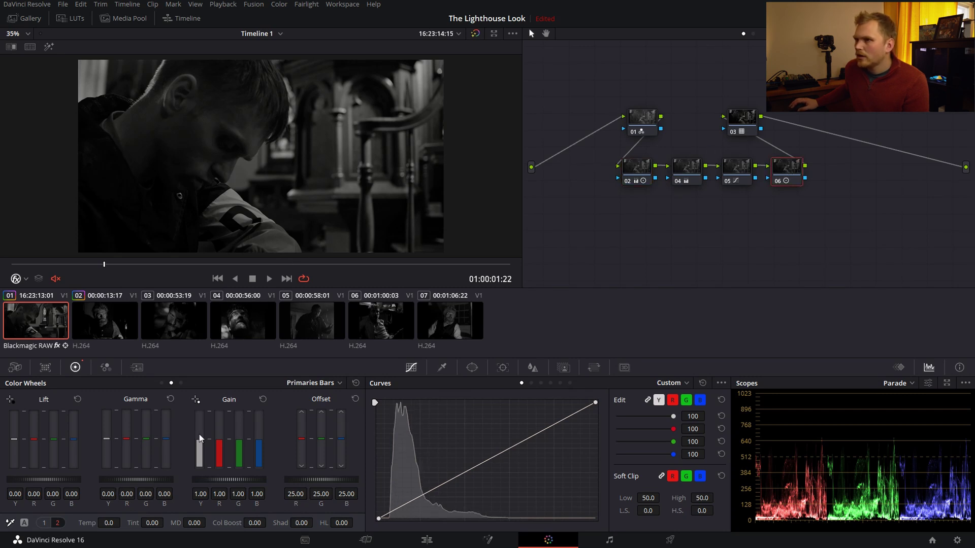
- Add node 07 after node 03 with 16mm Film Grain, then play the clip to review
{"action": "left_click", "coordinate": [740, 119]}
{"action": "key", "text": "alt+s"}
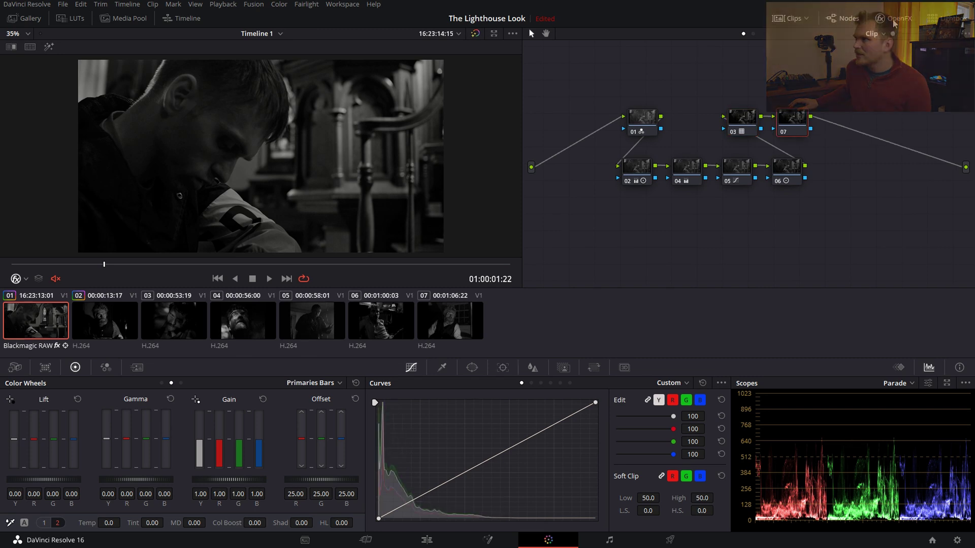
{"action": "left_click", "coordinate": [894, 23]}
{"action": "left_click_drag", "start_coordinate": [814, 158], "coordinate": [744, 119]}
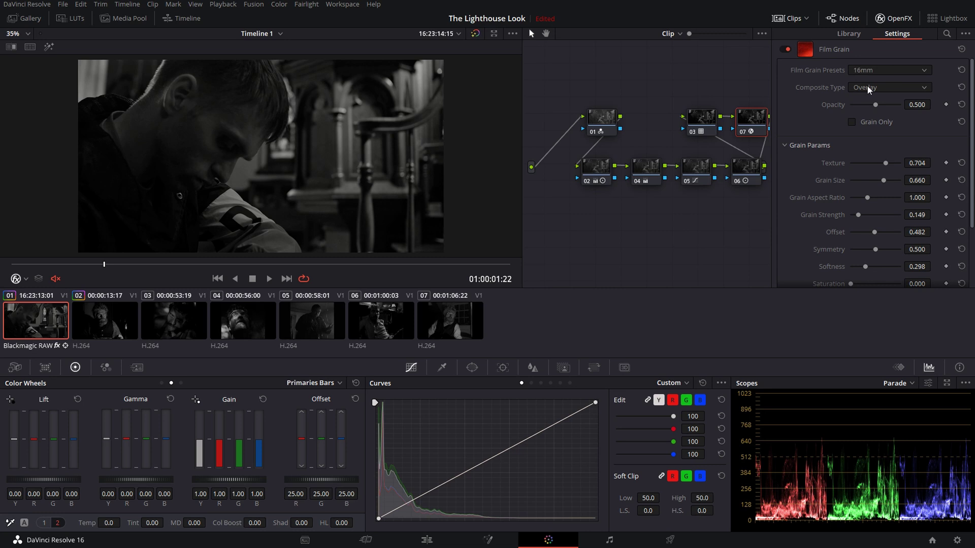
{"action": "left_click", "coordinate": [894, 18]}
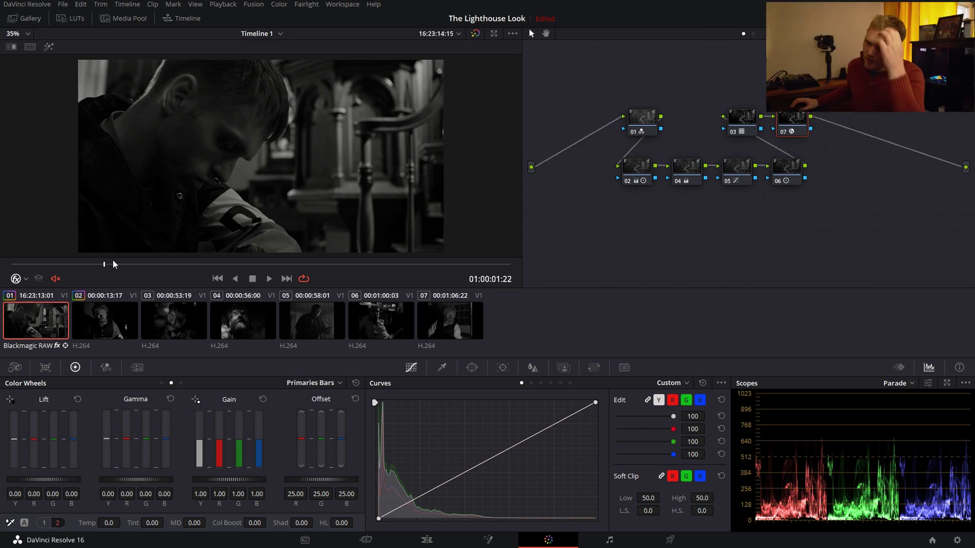
{"action": "left_click_drag", "start_coordinate": [109, 262], "coordinate": [17, 230]}
{"action": "key", "text": "space"}
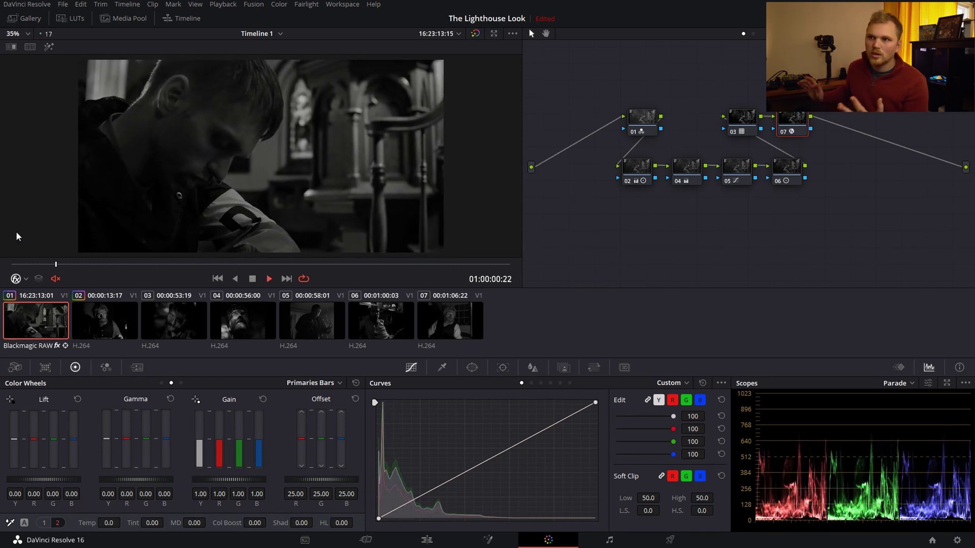